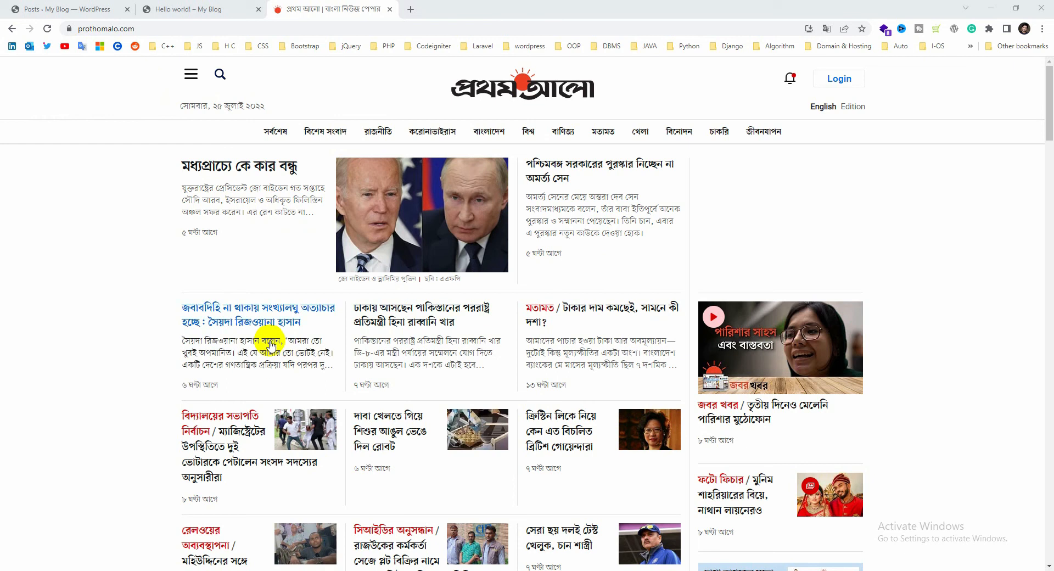
- Open the lead Biden-Putin news article on the Prothom Alo home page and copy its headline
click(248, 170)
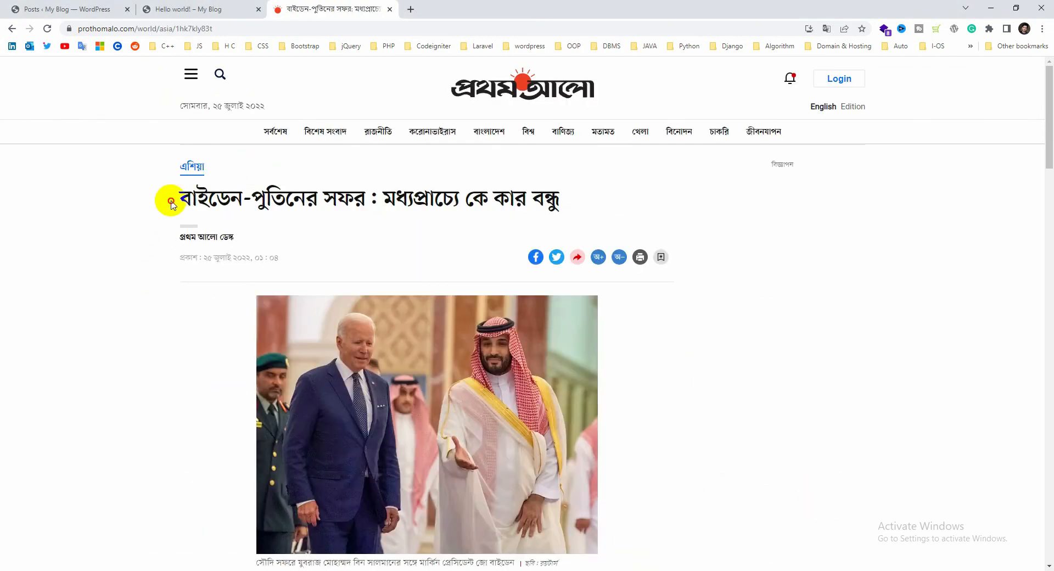
drag(171, 202, 578, 201)
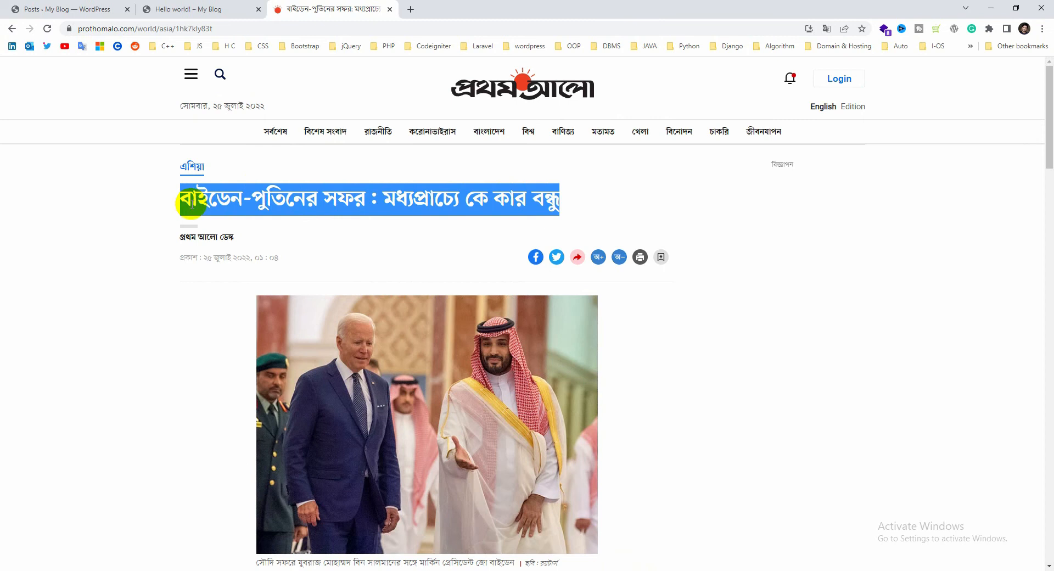
drag(175, 199, 565, 200)
right_click(486, 204)
click(515, 217)
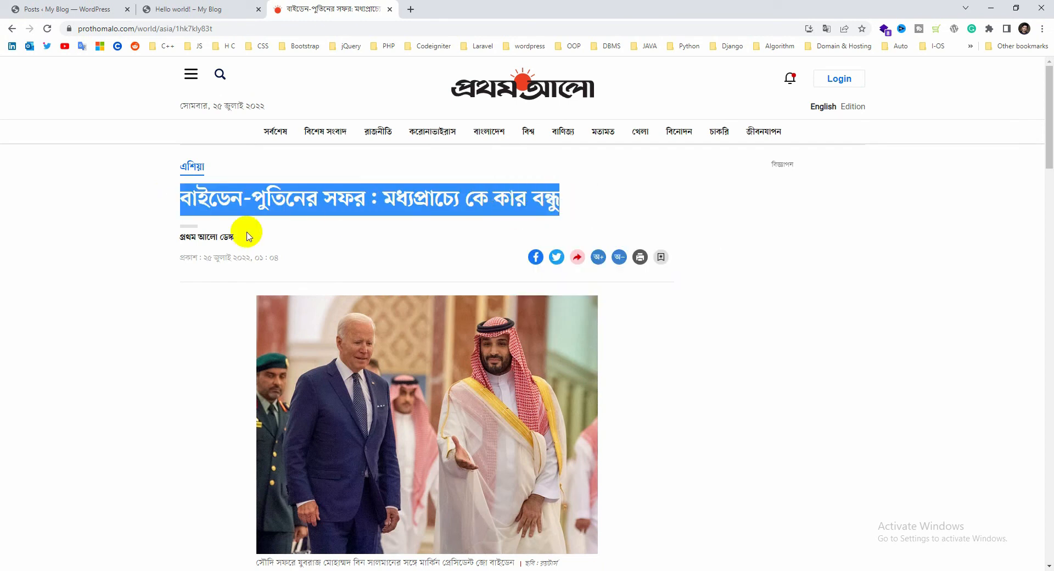
- Check whether the article's photo offers save options and whether its body paragraphs can be selected
scroll(351, 230, down, 5)
right_click(355, 227)
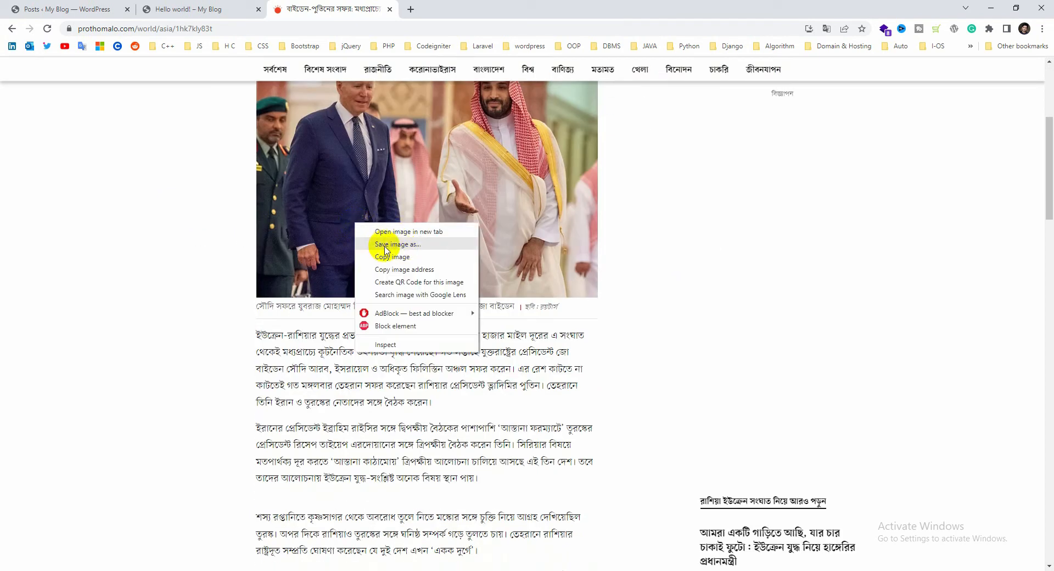
click(235, 230)
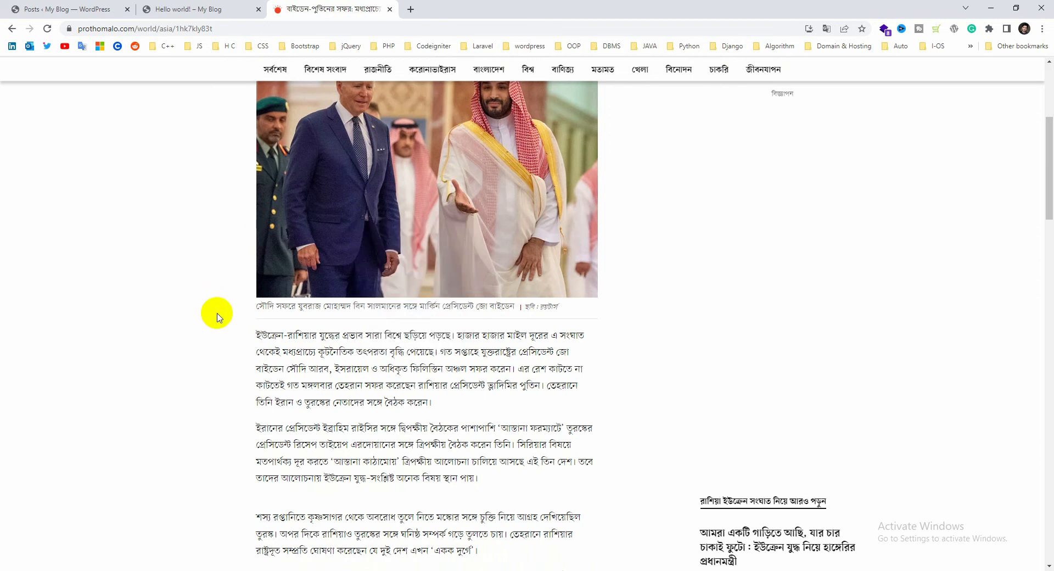
drag(216, 313, 658, 567)
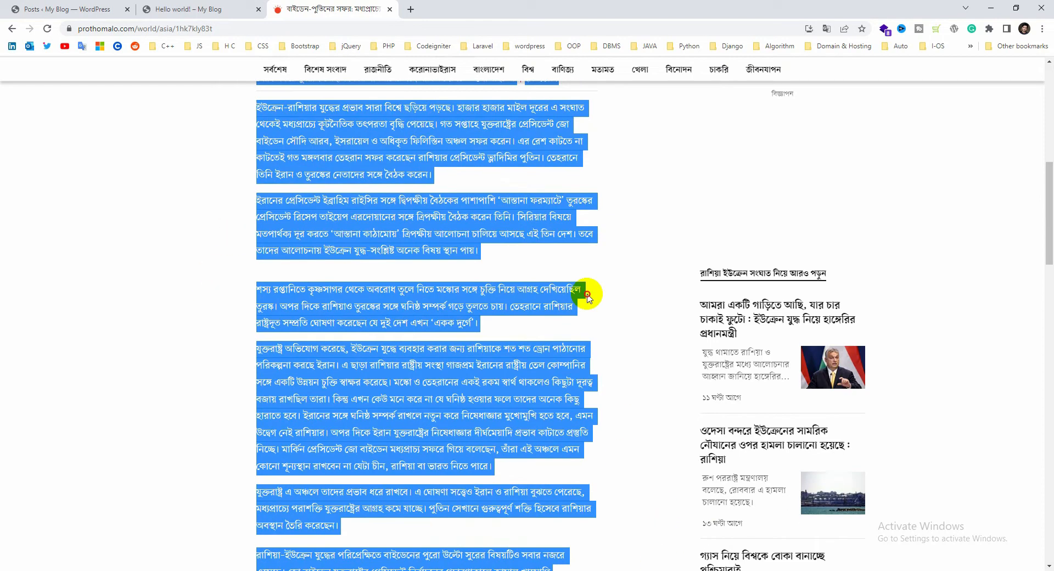
click(588, 293)
- Look through the blog's Hello world! post and inspect its page code, closing the inspector when done
click(174, 8)
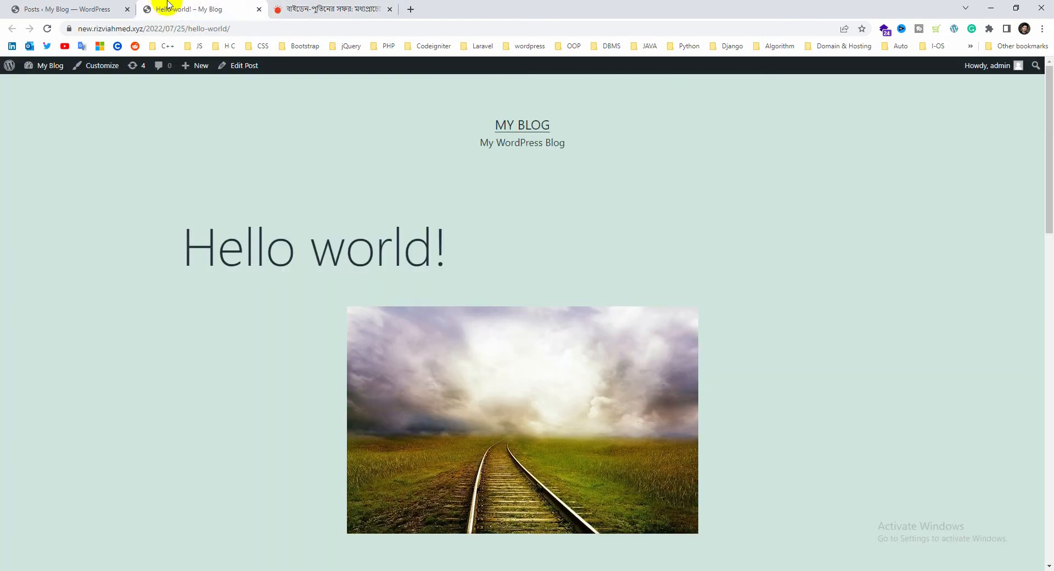
scroll(285, 219, down, 7)
scroll(239, 193, up, 7)
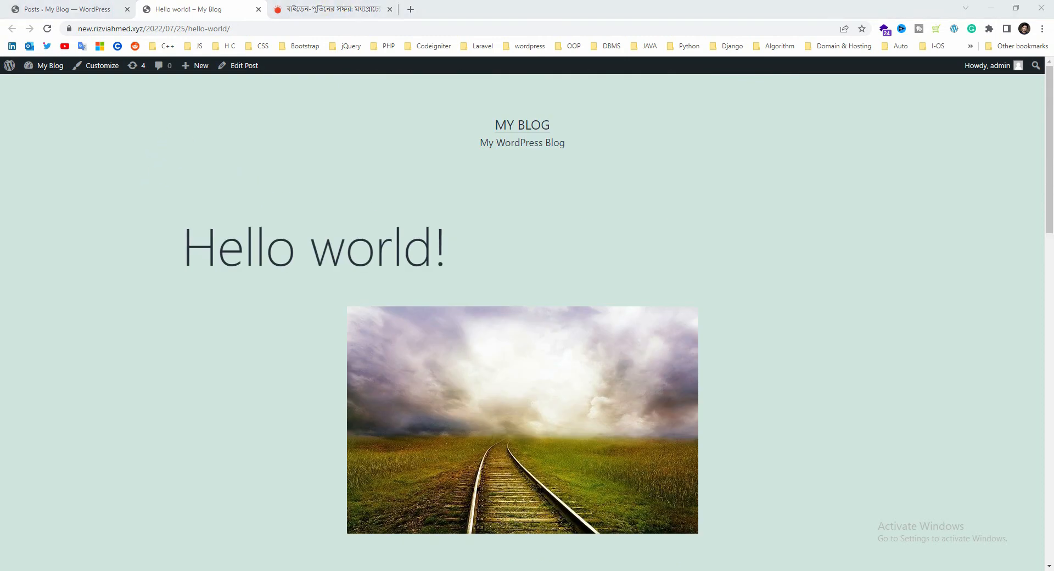
scroll(477, 296, down, 7)
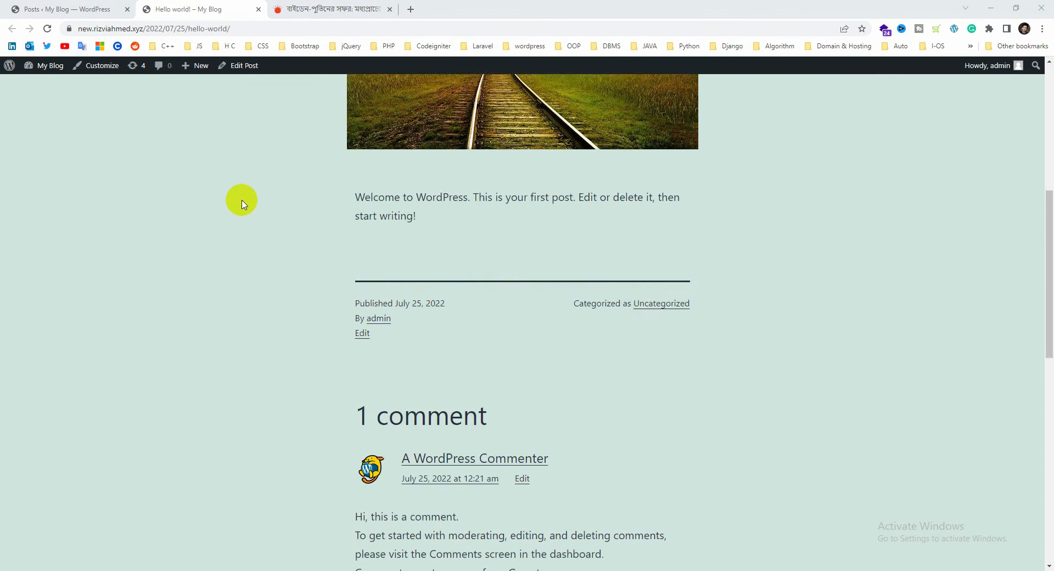
scroll(231, 237, up, 5)
right_click(218, 229)
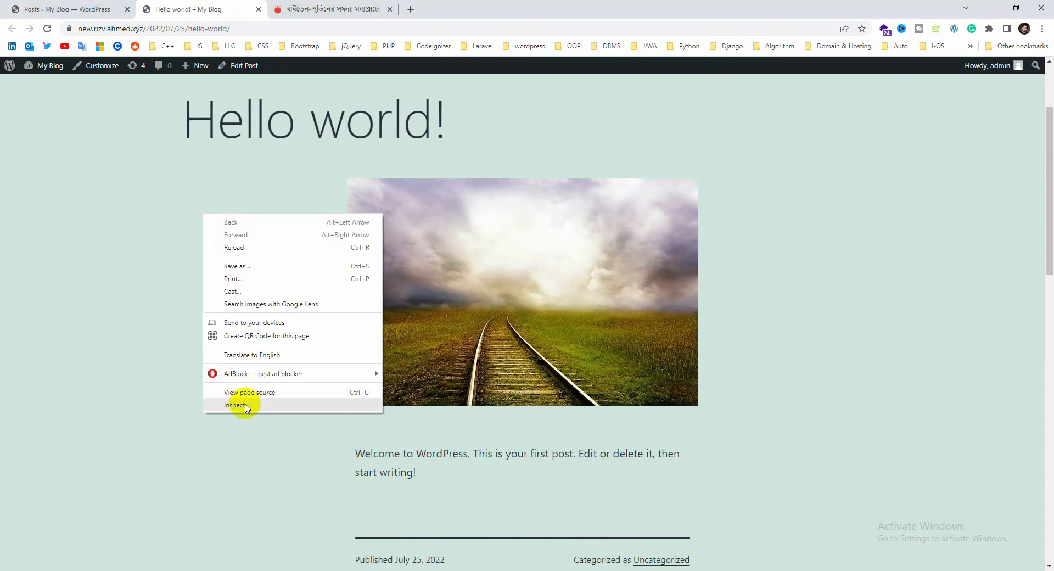
click(236, 405)
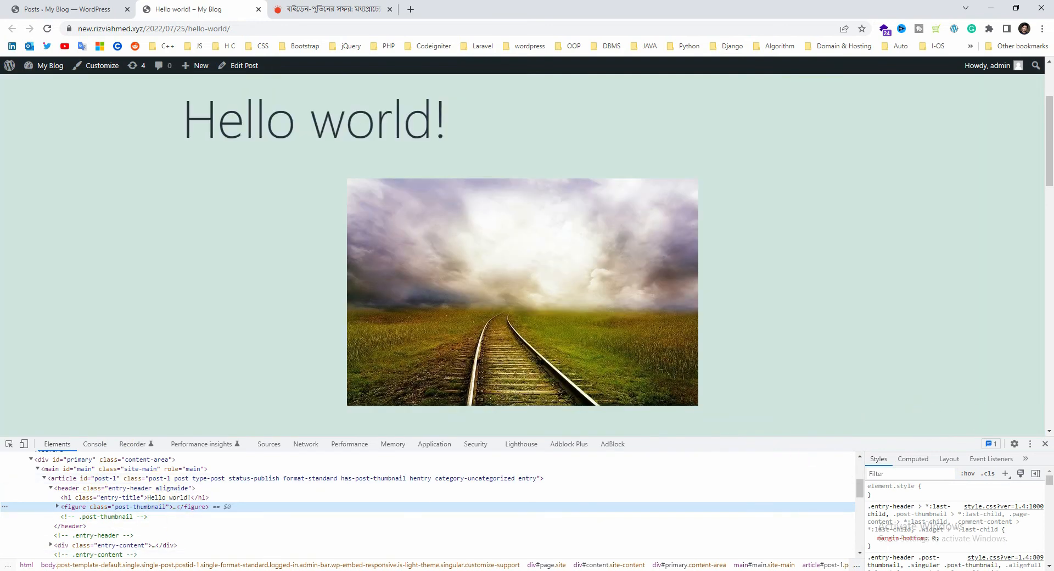
click(1044, 444)
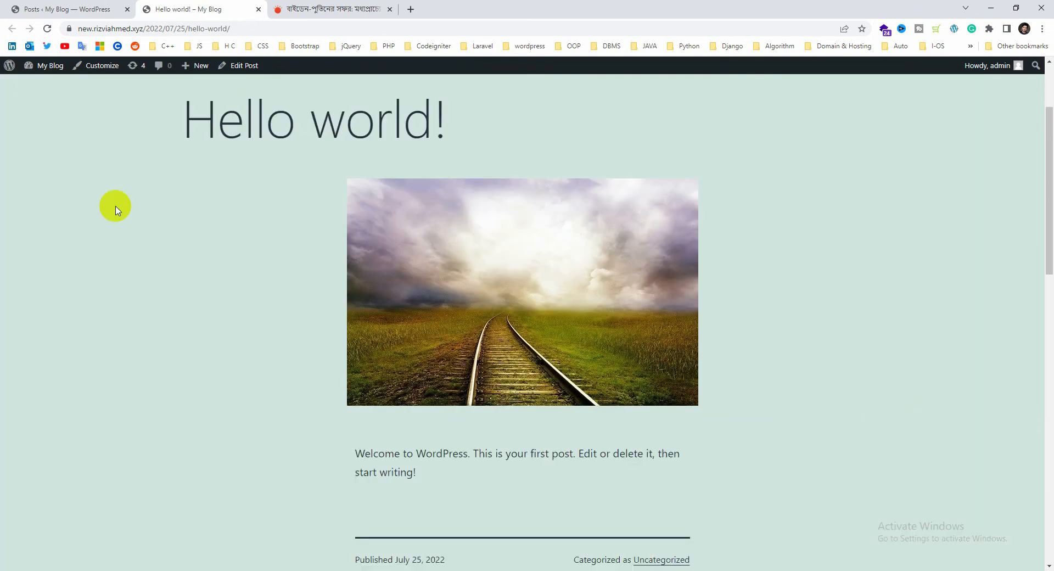
- View the blank new-post editor from the blog's WordPress posts list and return to the list
click(93, 4)
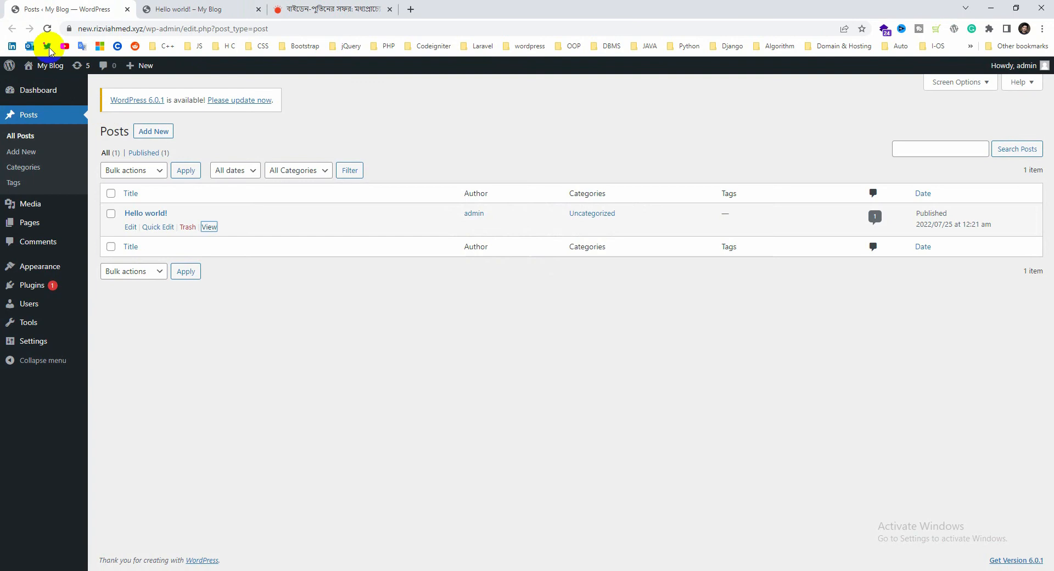
click(143, 131)
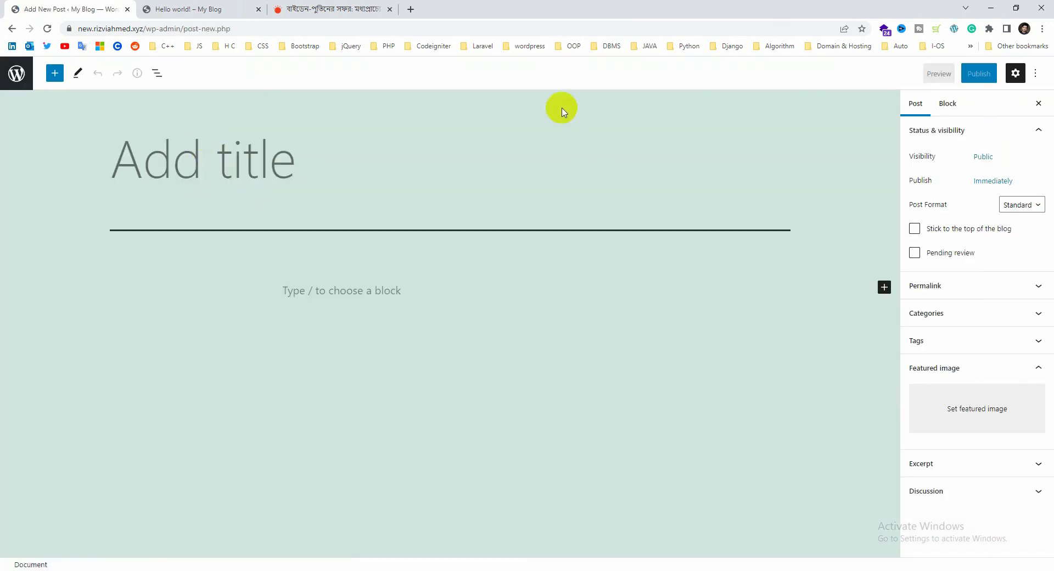
click(11, 30)
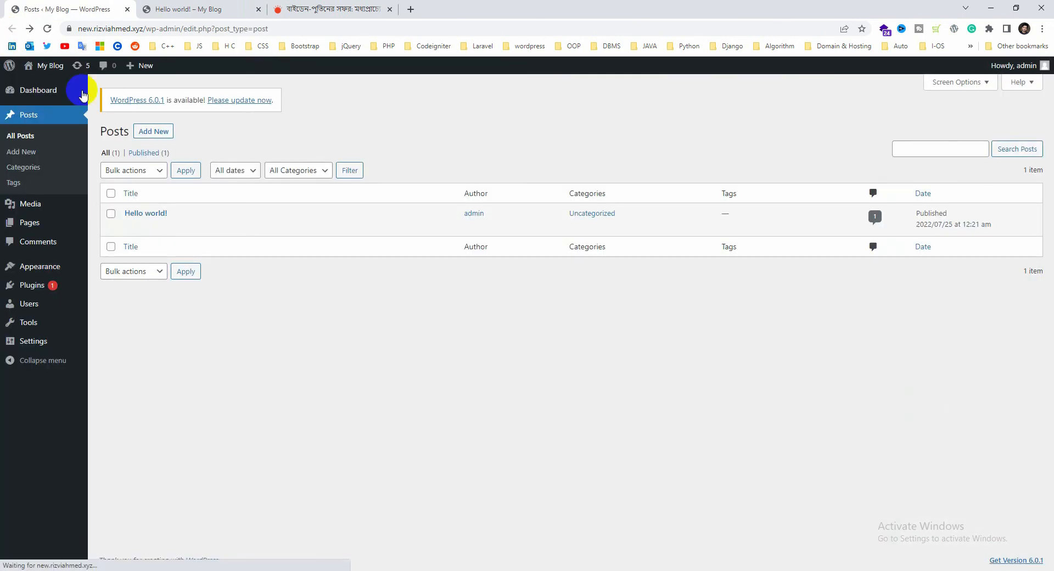
- Search the plugins available to add for "WP Content Copy Protection & No Right Click"
click(45, 290)
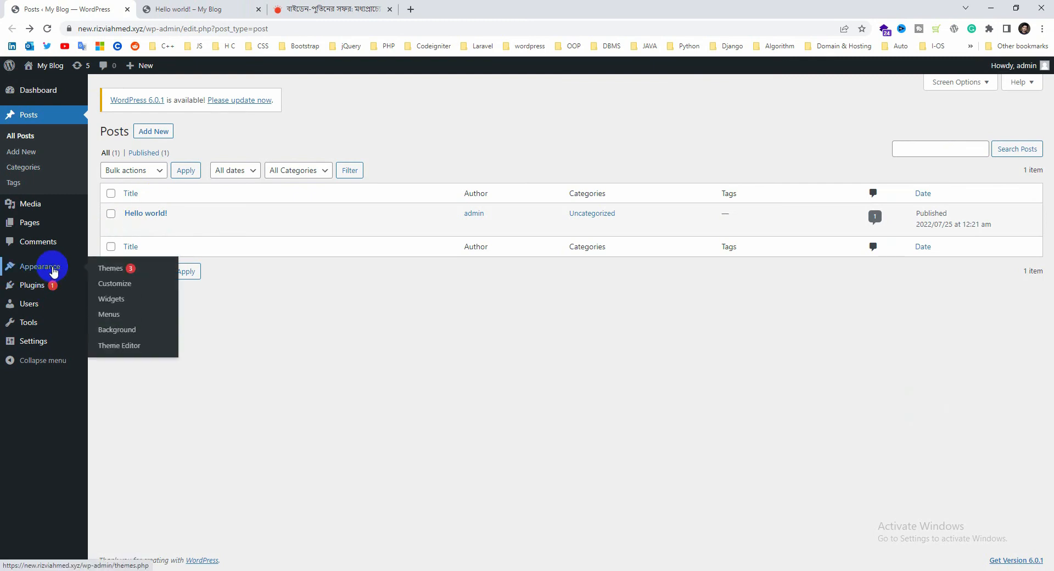
click(111, 304)
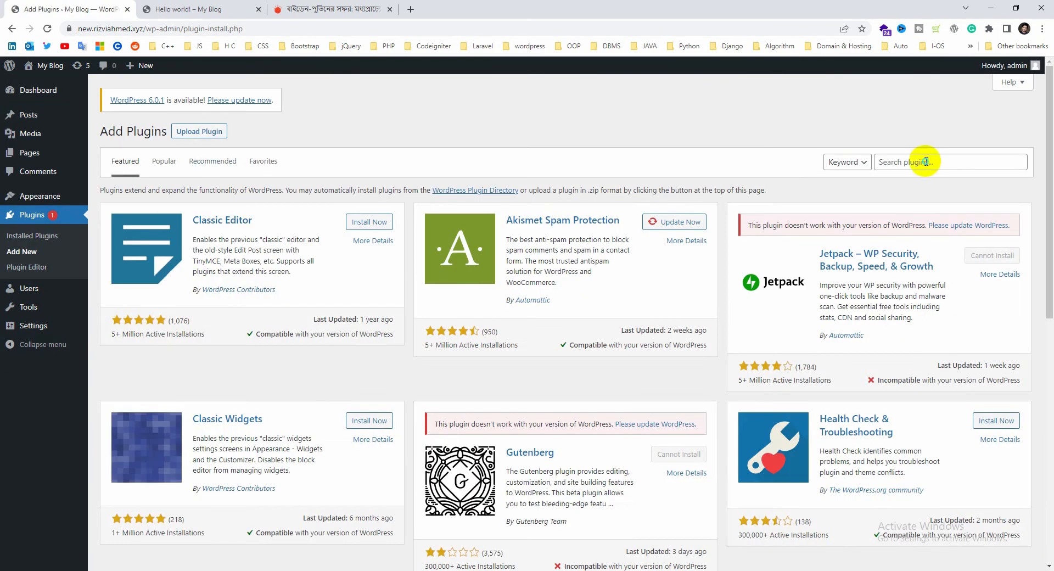
right_click(925, 161)
click(928, 237)
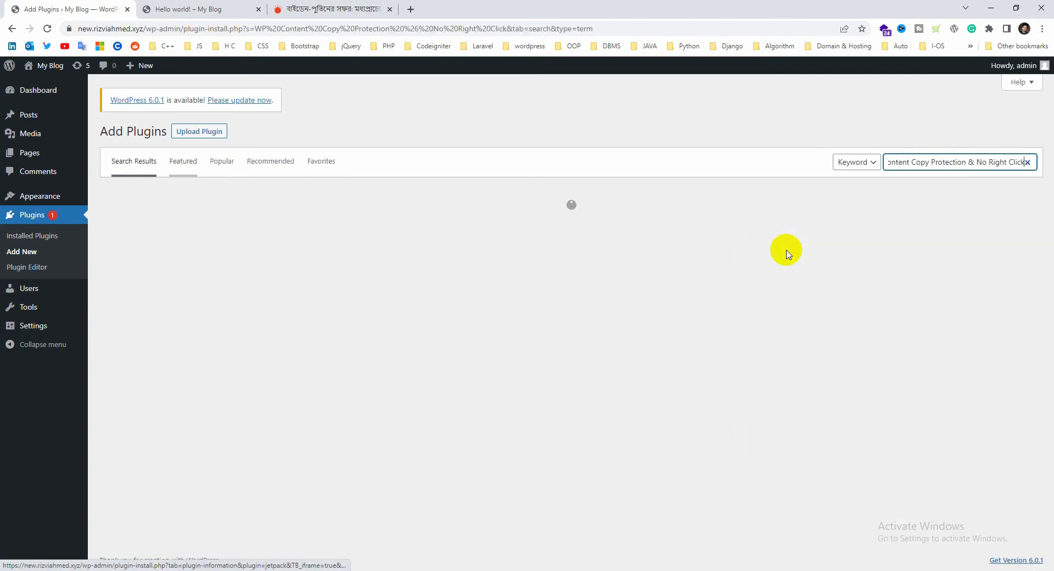
drag(909, 162, 842, 160)
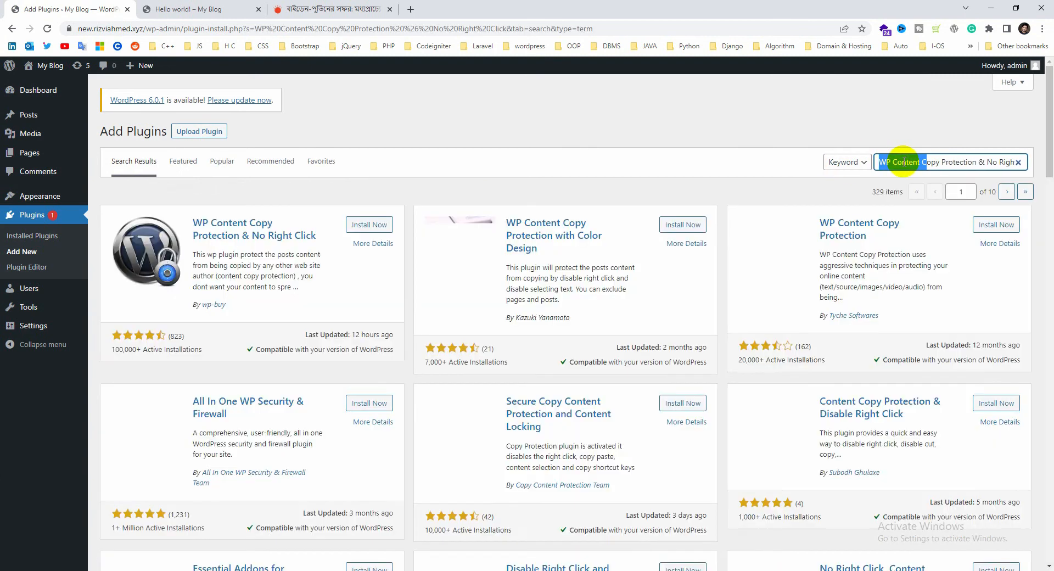
drag(964, 162, 1016, 162)
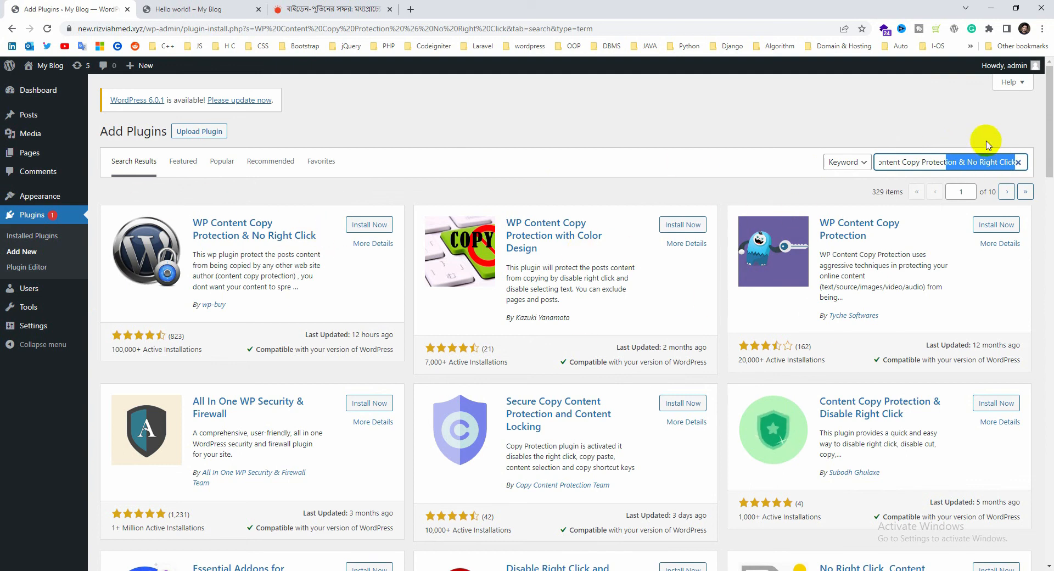
drag(933, 161, 838, 167)
click(680, 156)
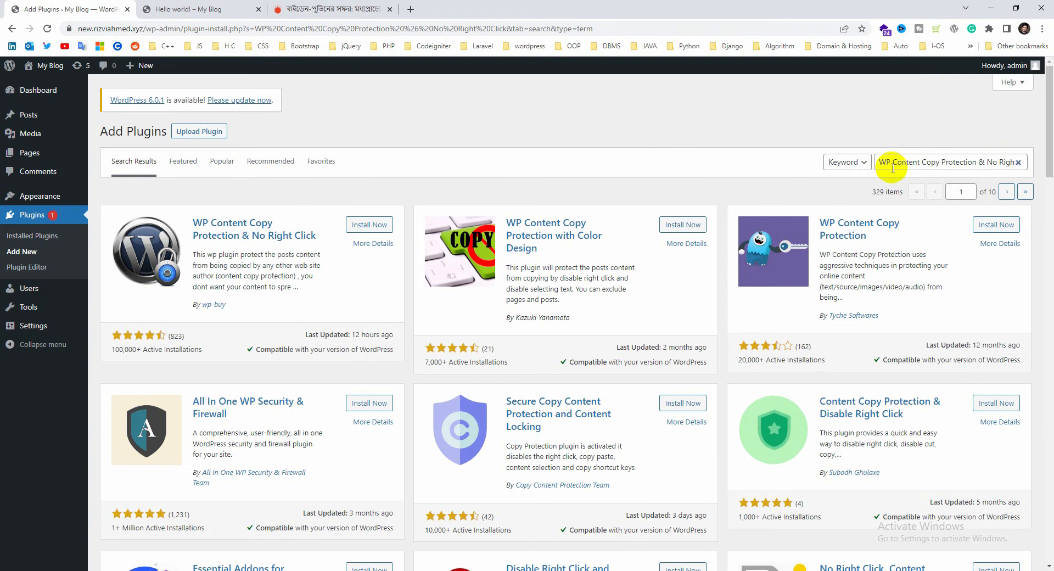
- Install and activate the WP Content Copy Protection & No Right Click plugin by wp-buy, and open its settings
click(369, 225)
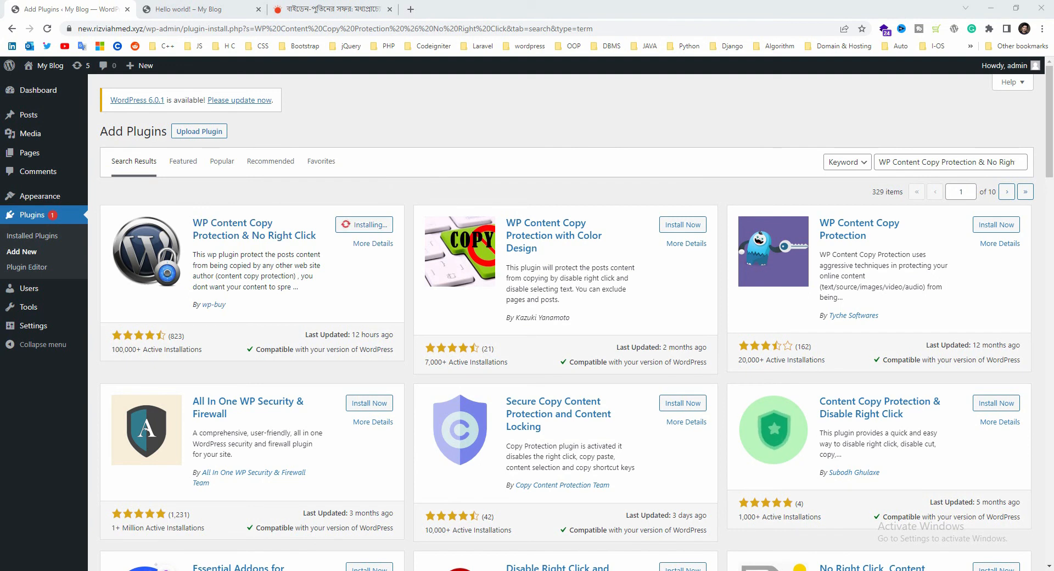
click(367, 225)
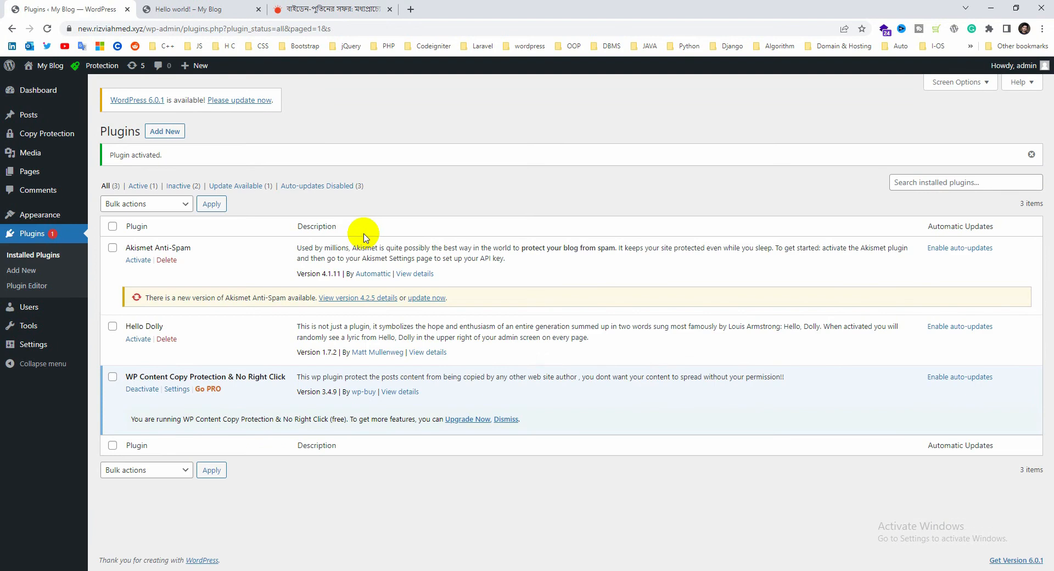
click(177, 389)
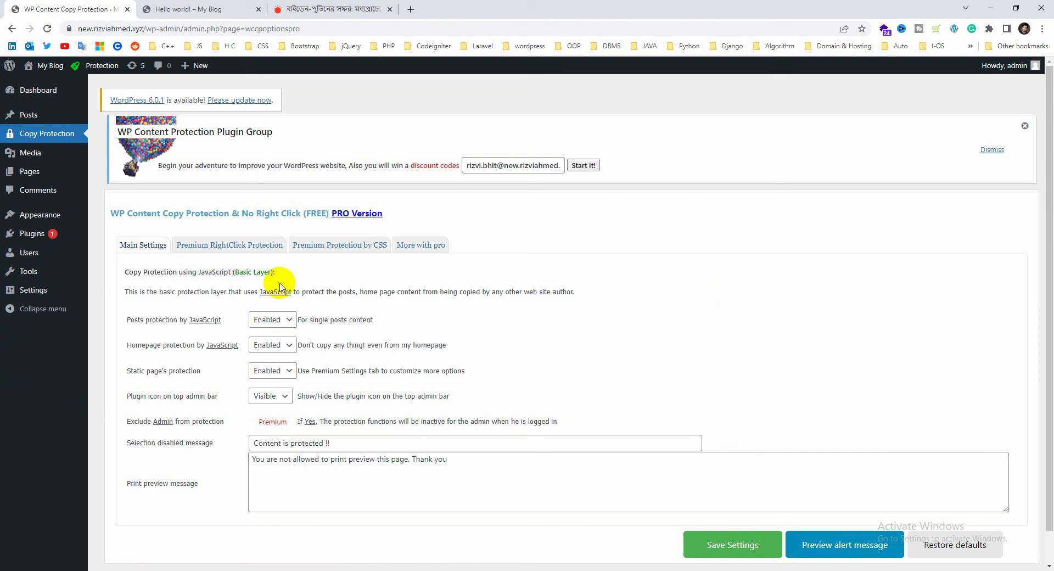
- Examine the Posts protection by JavaScript setting and its available options
scroll(423, 299, down, 1)
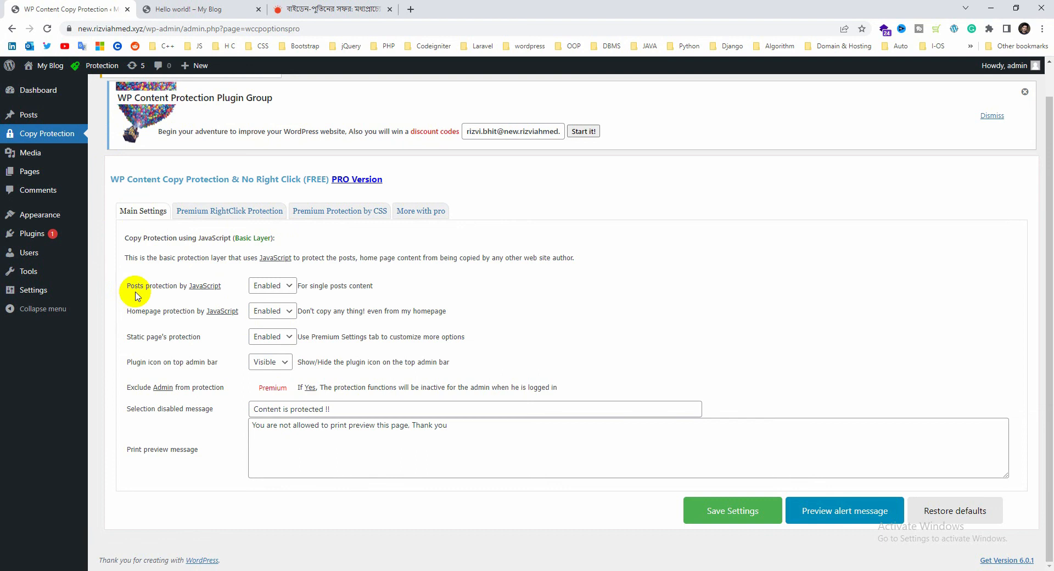
drag(146, 285, 206, 289)
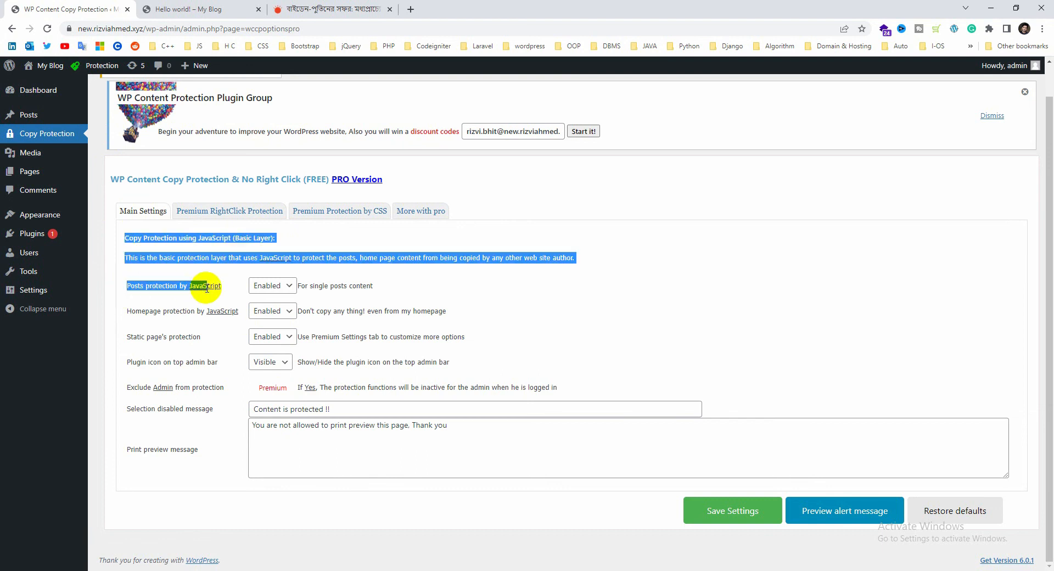
click(219, 284)
click(273, 285)
click(277, 285)
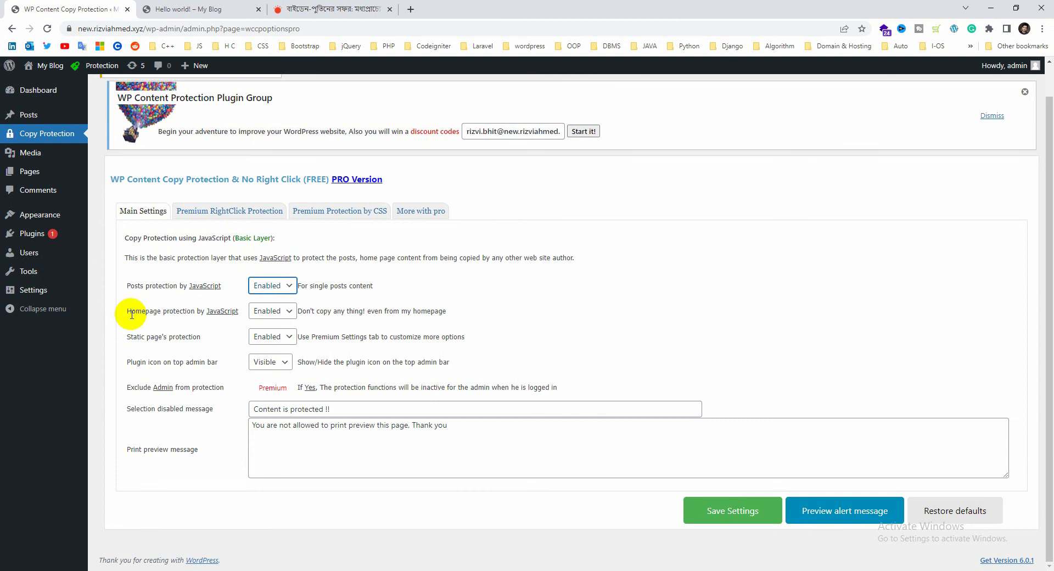
- Examine the Homepage protection by JavaScript setting and its available options
drag(132, 314, 220, 311)
click(126, 310)
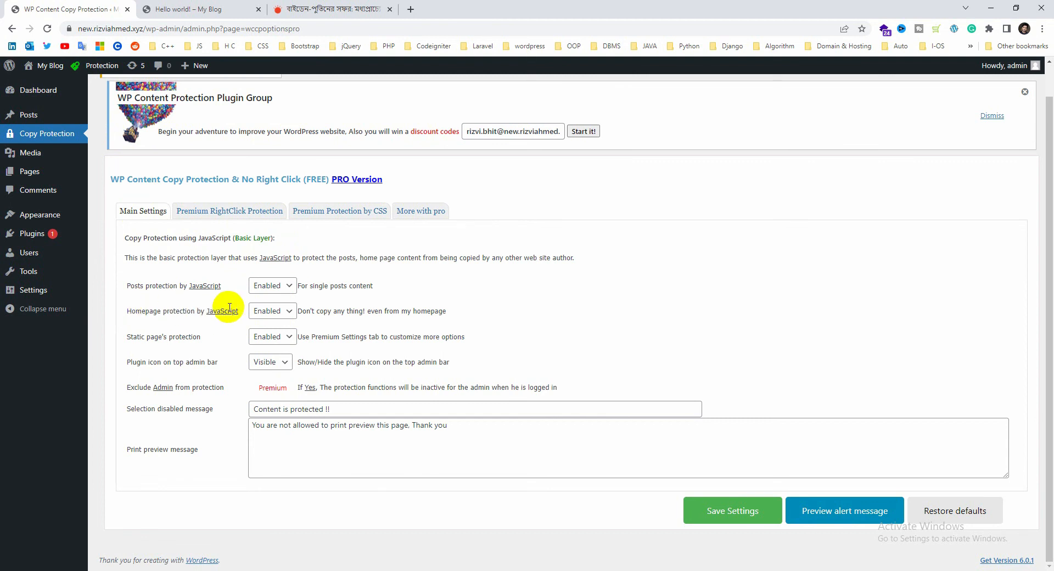
click(269, 311)
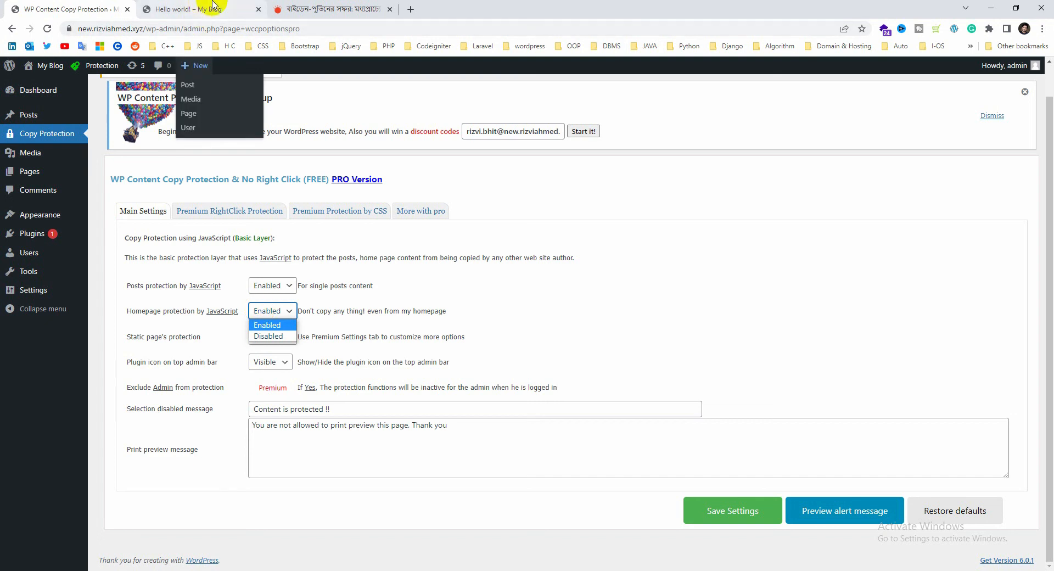
click(123, 312)
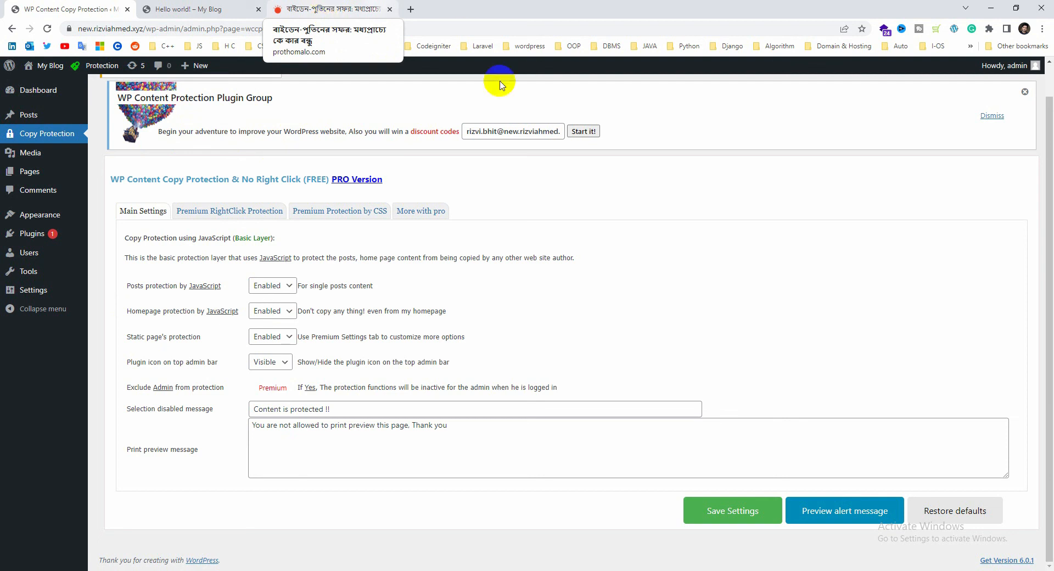
click(275, 311)
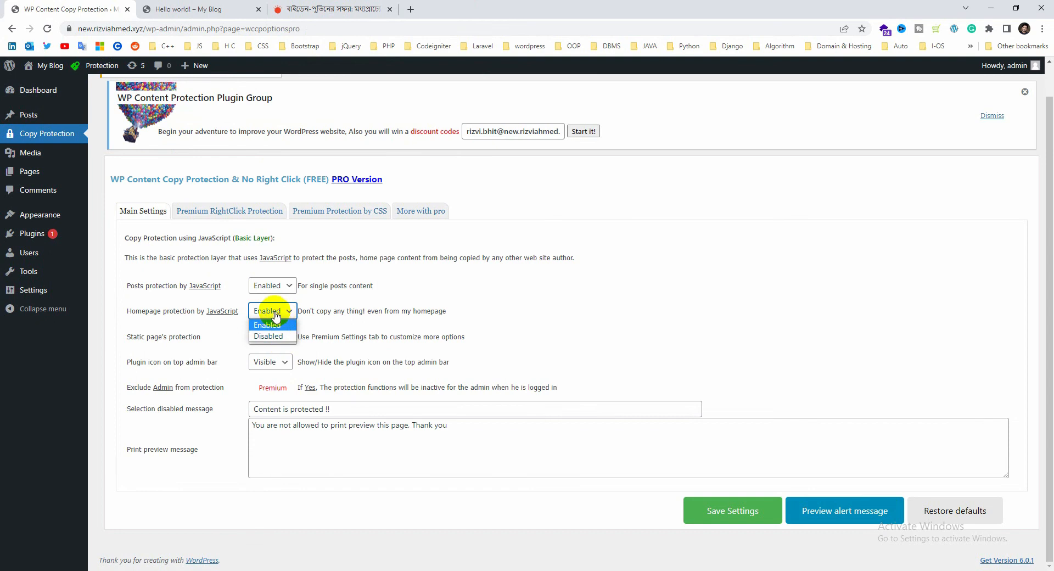
click(274, 313)
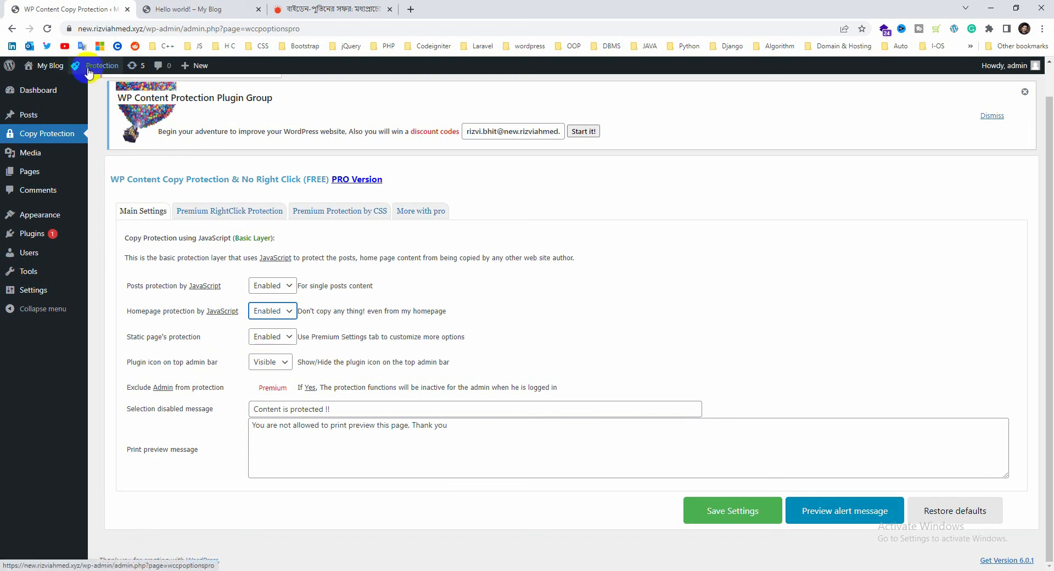
- Set the plugin icon on the top admin bar to Hidden and save the settings
click(268, 369)
click(267, 386)
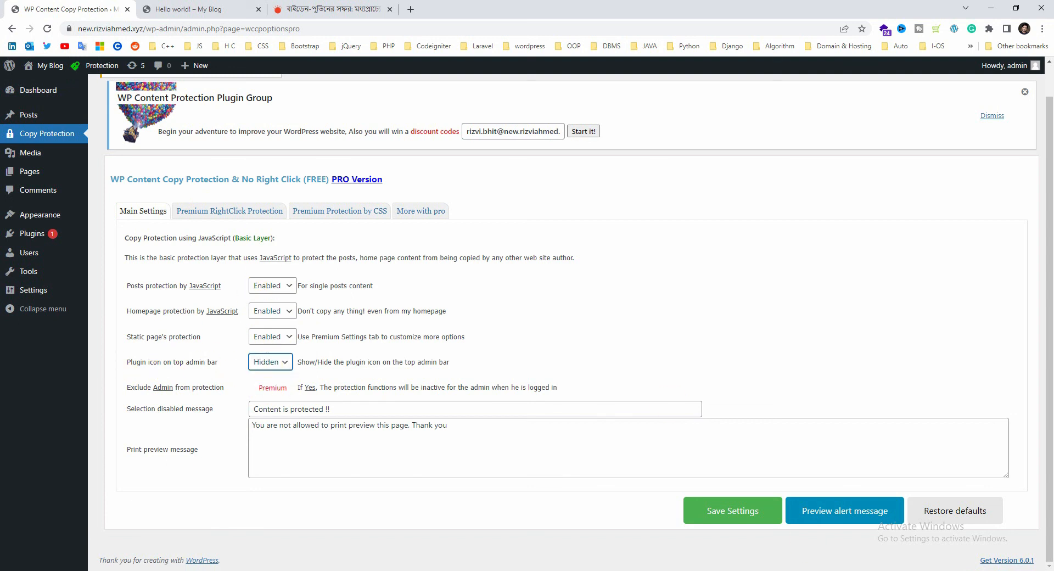
click(703, 507)
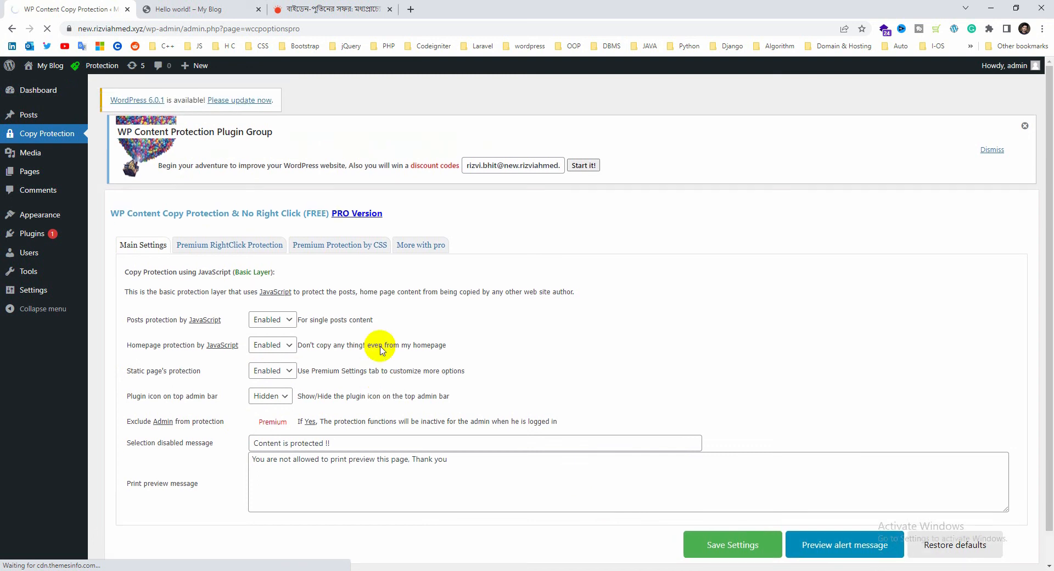
click(226, 247)
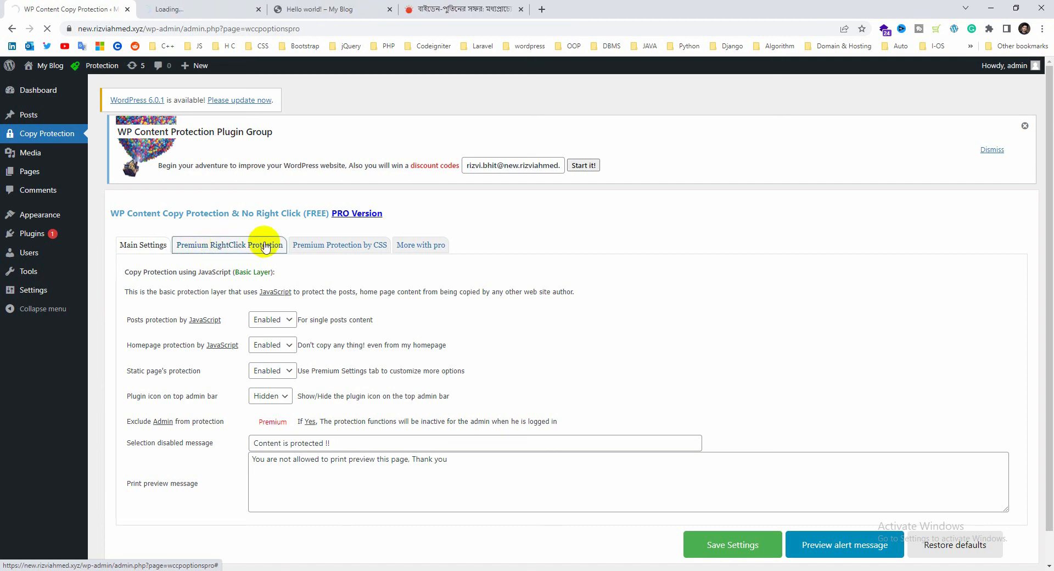
click(327, 245)
click(430, 248)
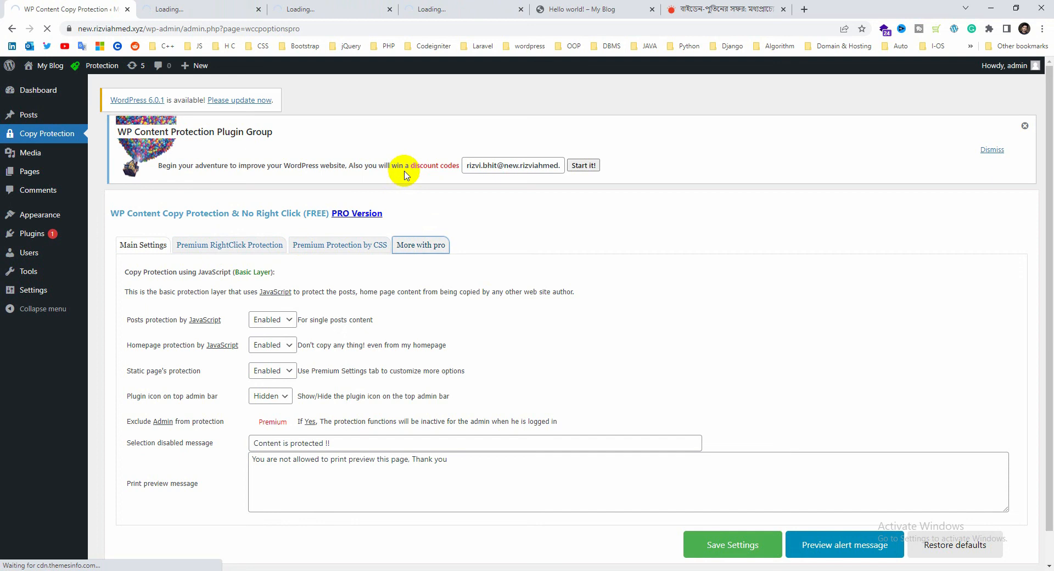
click(221, 5)
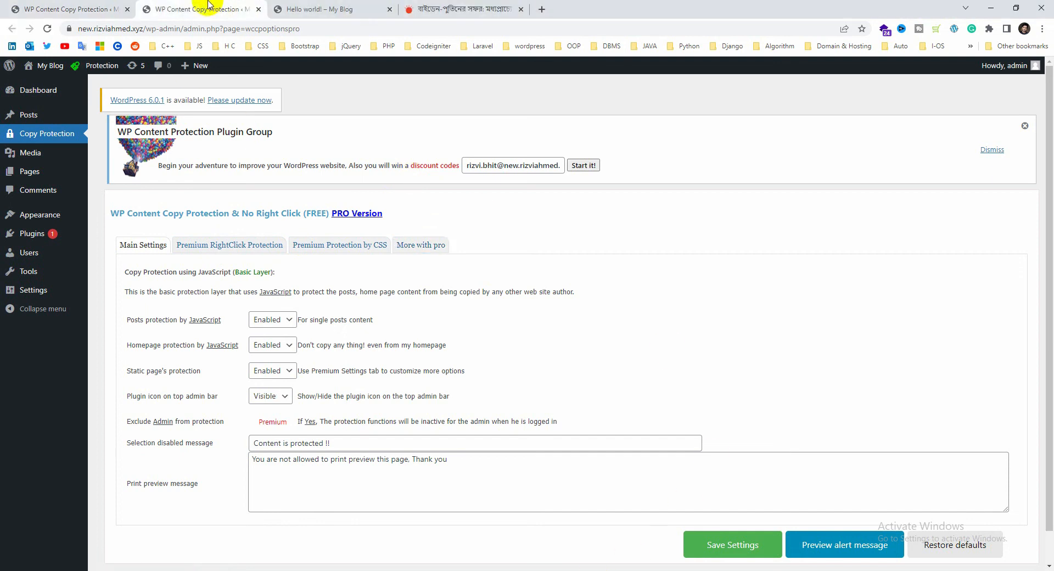
click(74, 6)
click(176, 8)
click(86, 8)
click(176, 8)
click(88, 9)
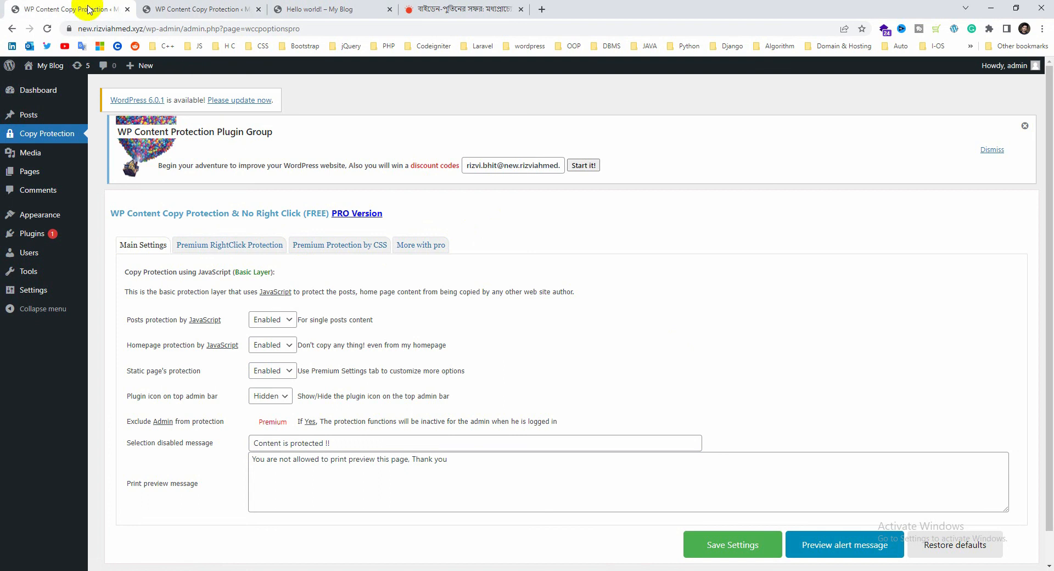
- Examine the Premium RightClick Protection settings, including the Posts, HomePage and Static pages options for disabling the context menu
click(207, 246)
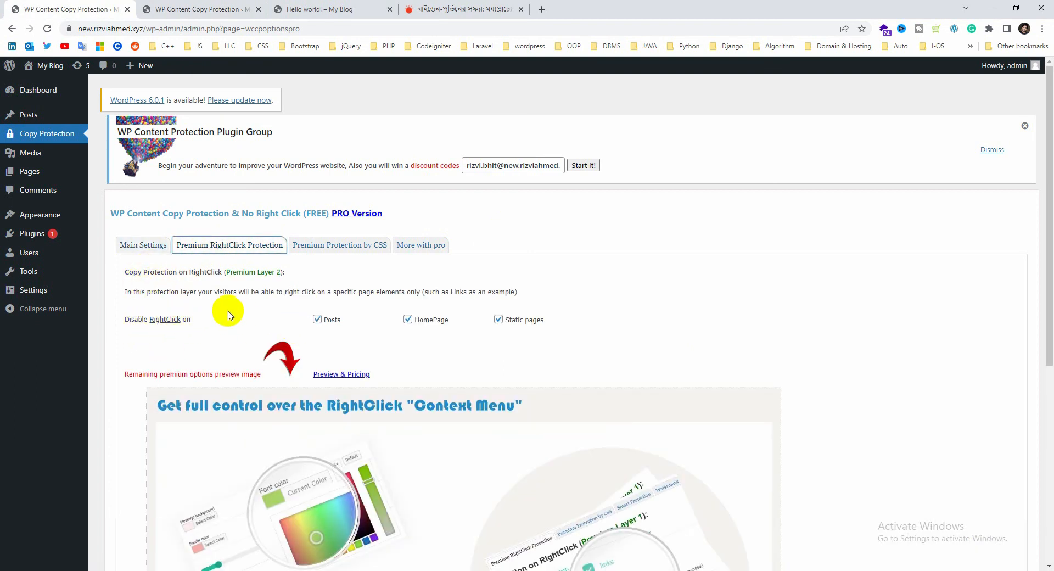
scroll(247, 319, down, 2)
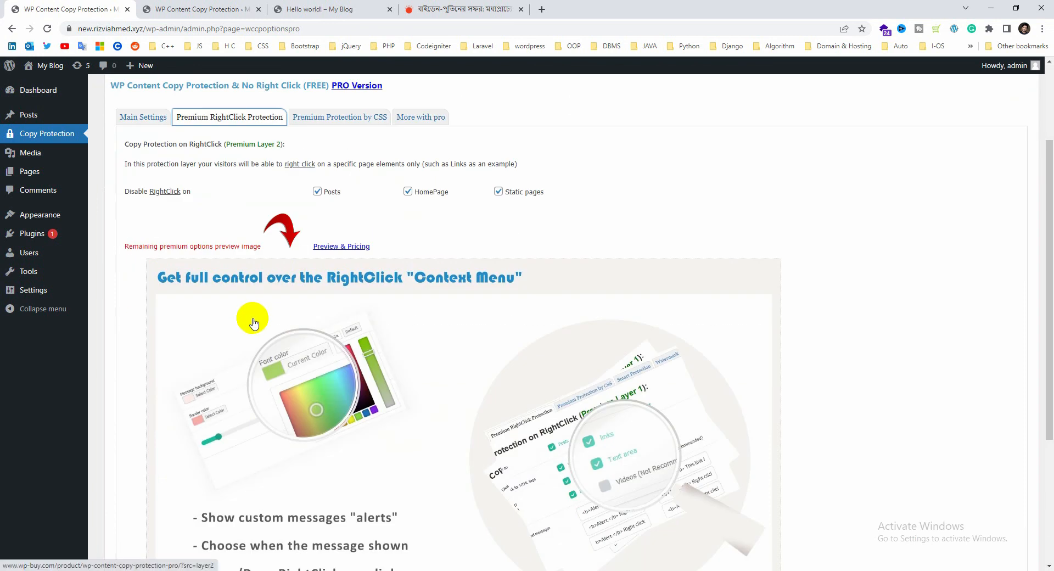
scroll(244, 318, up, 2)
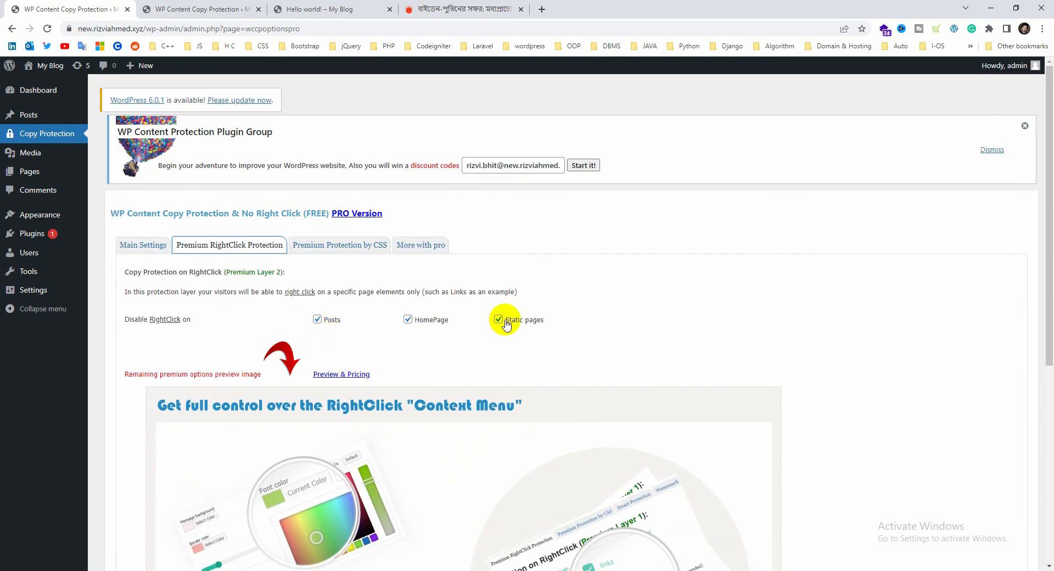
scroll(244, 321, down, 5)
scroll(247, 318, up, 5)
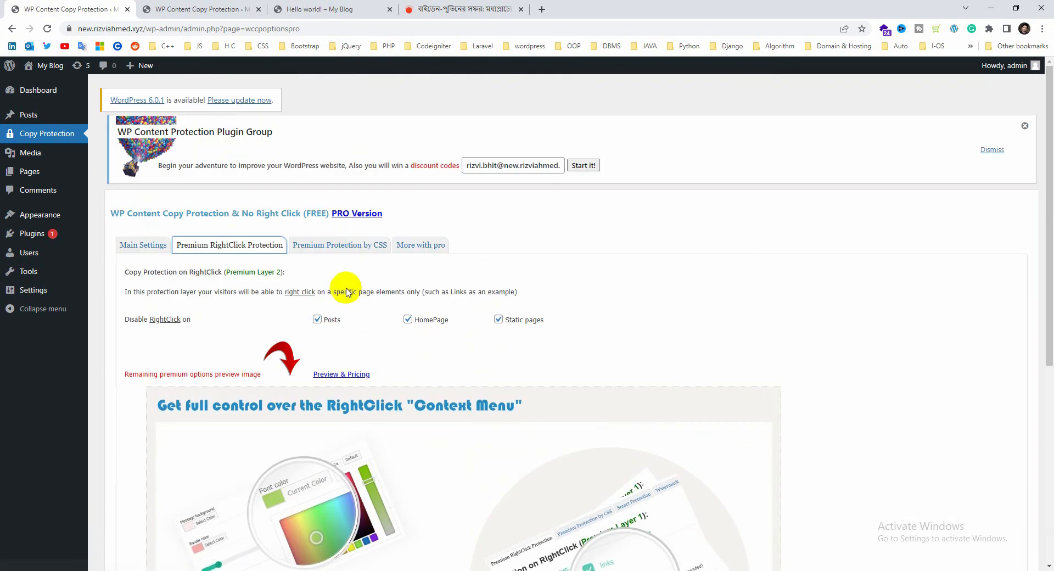
- Examine the plugin's Premium Protection by CSS and More with pro sections
click(338, 251)
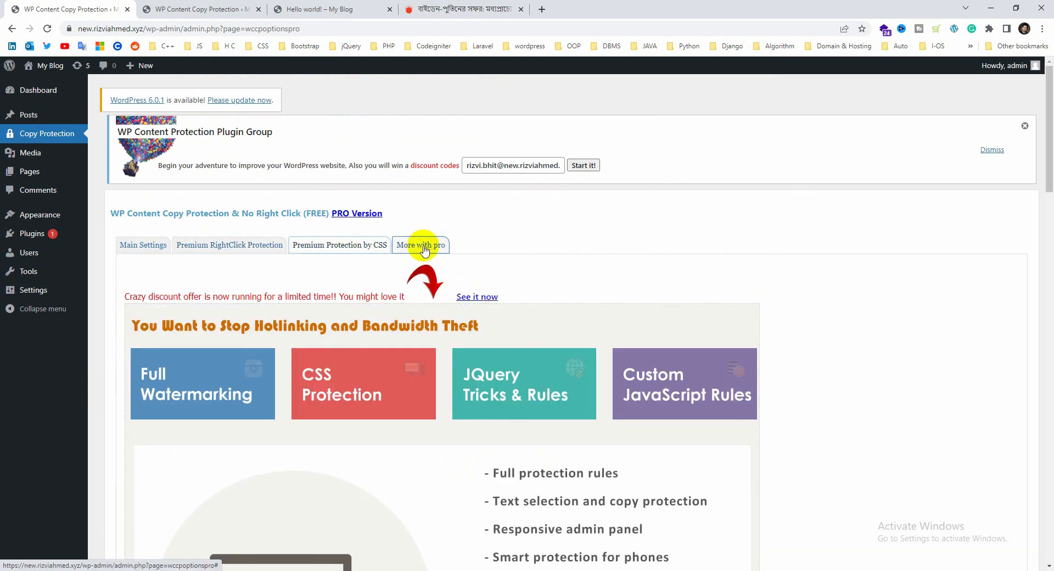
click(418, 245)
scroll(307, 369, down, 10)
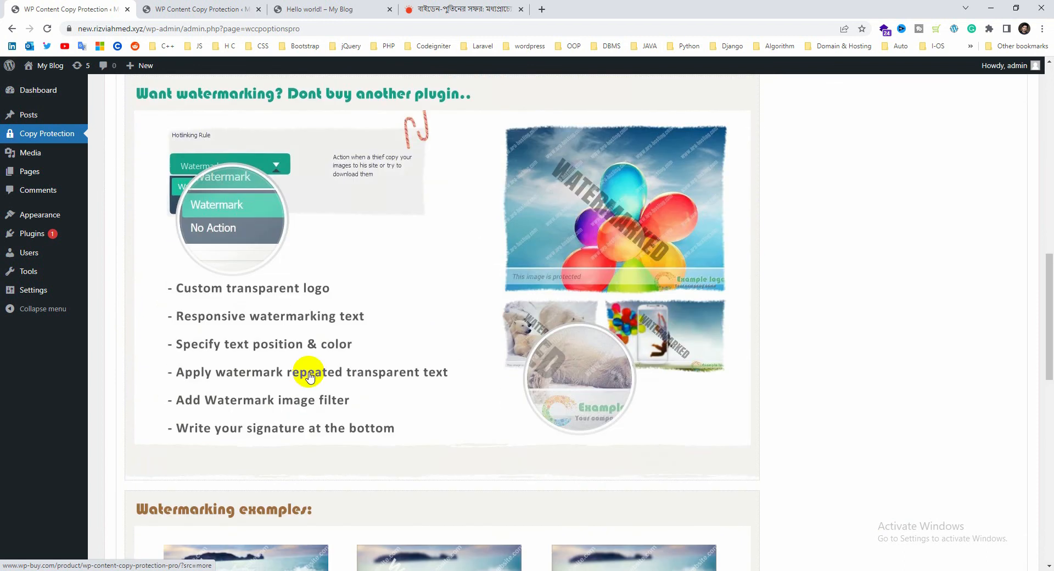
scroll(330, 357, up, 9)
scroll(298, 340, up, 2)
- Save the plugin's main settings and reload the Hello world! post on the site
click(143, 245)
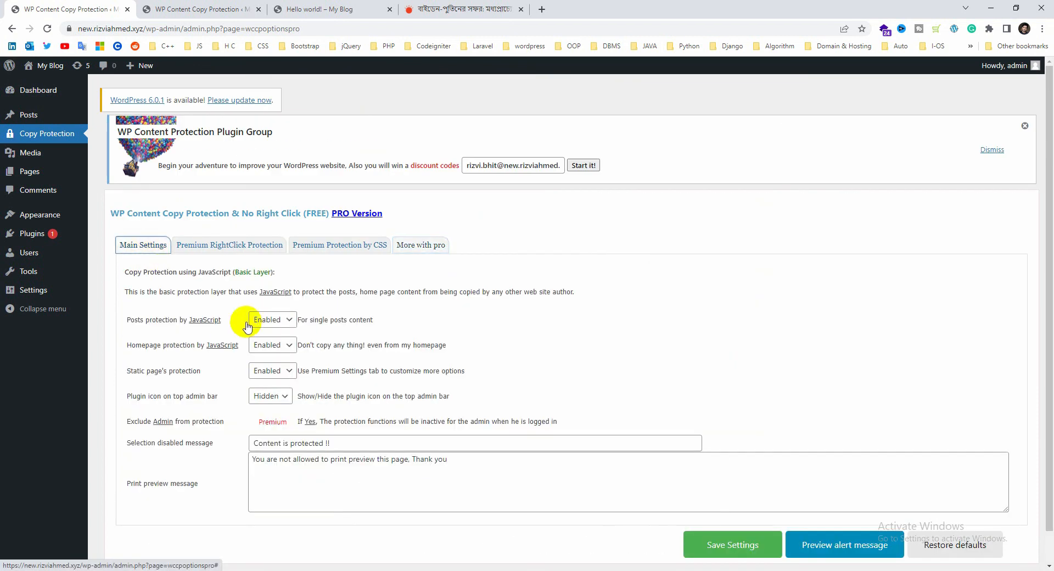
click(736, 542)
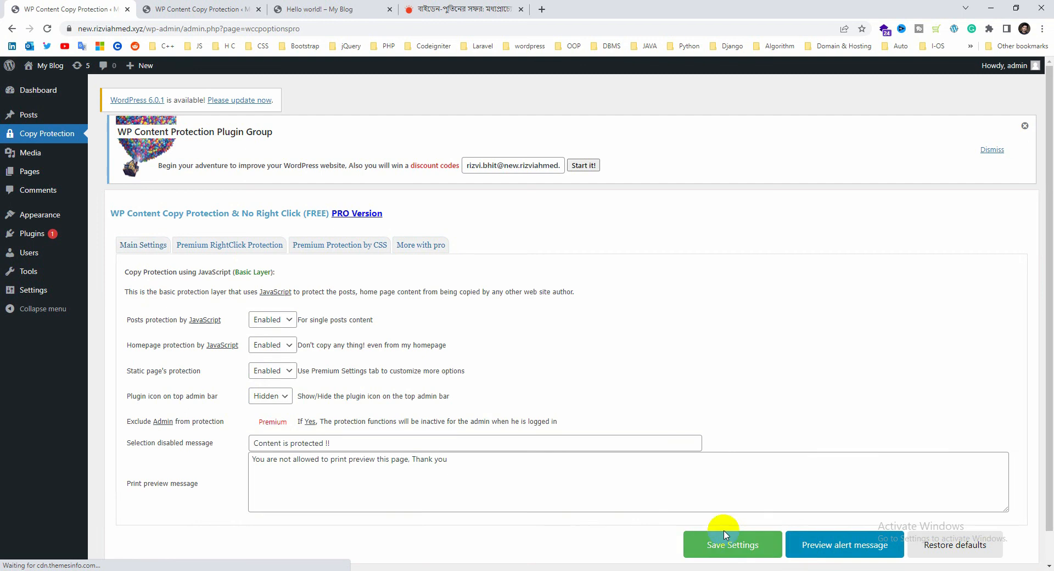
click(317, 8)
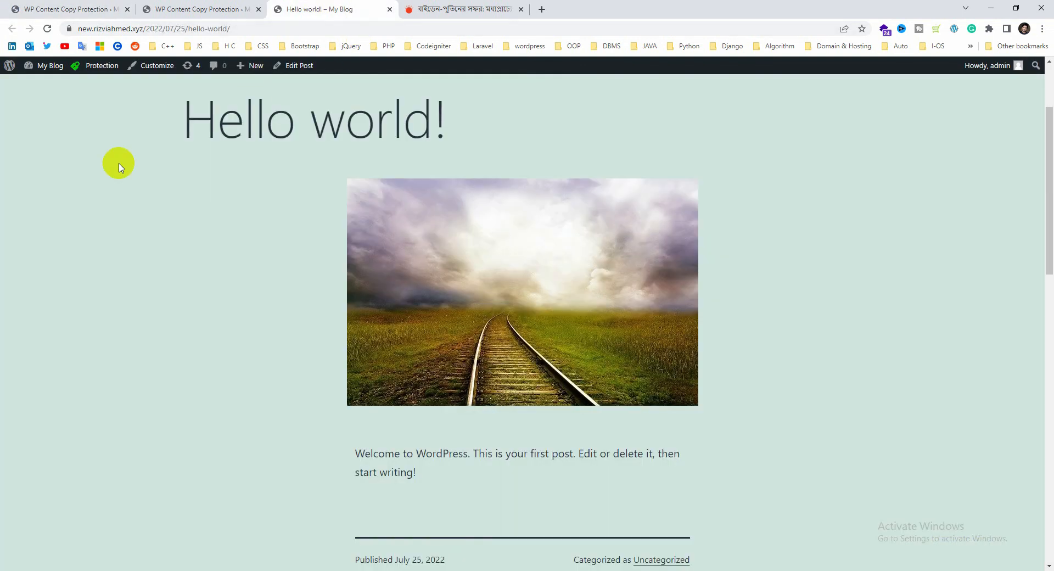
click(47, 28)
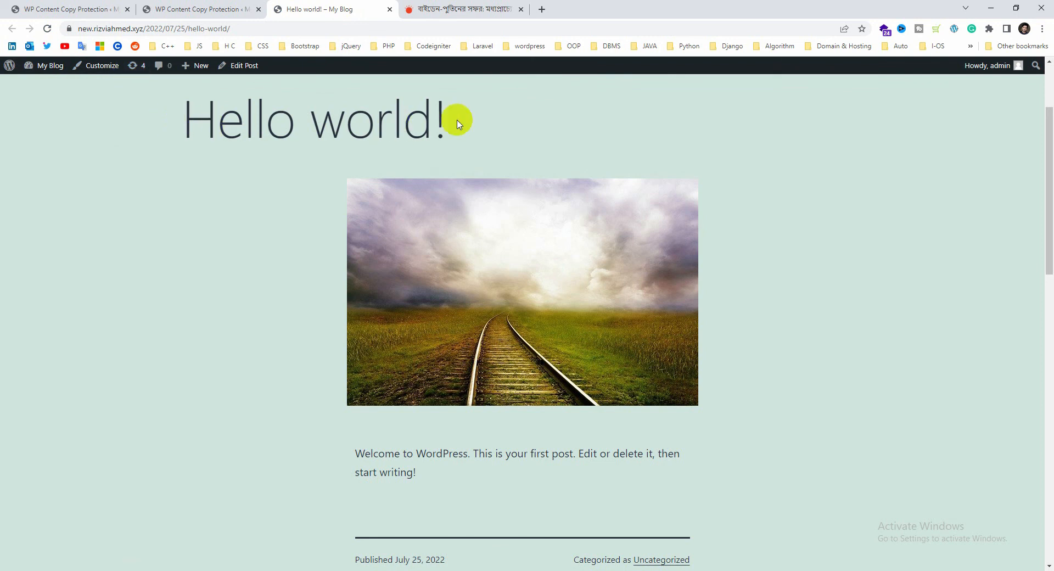
- Test the protection on the Hello world! post by trying to select its title and open the context menu on the page
double_click(209, 114)
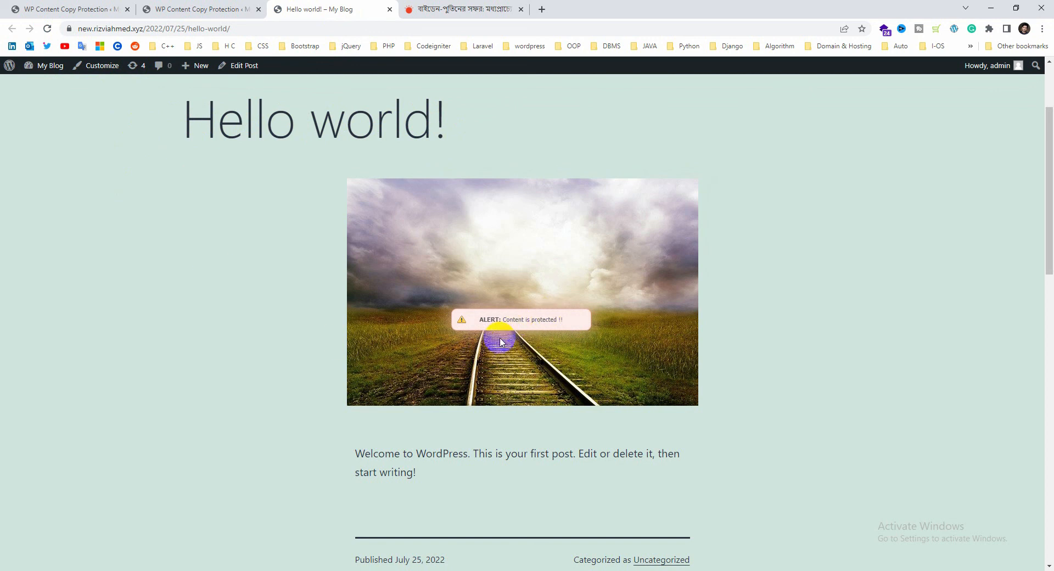
click(485, 325)
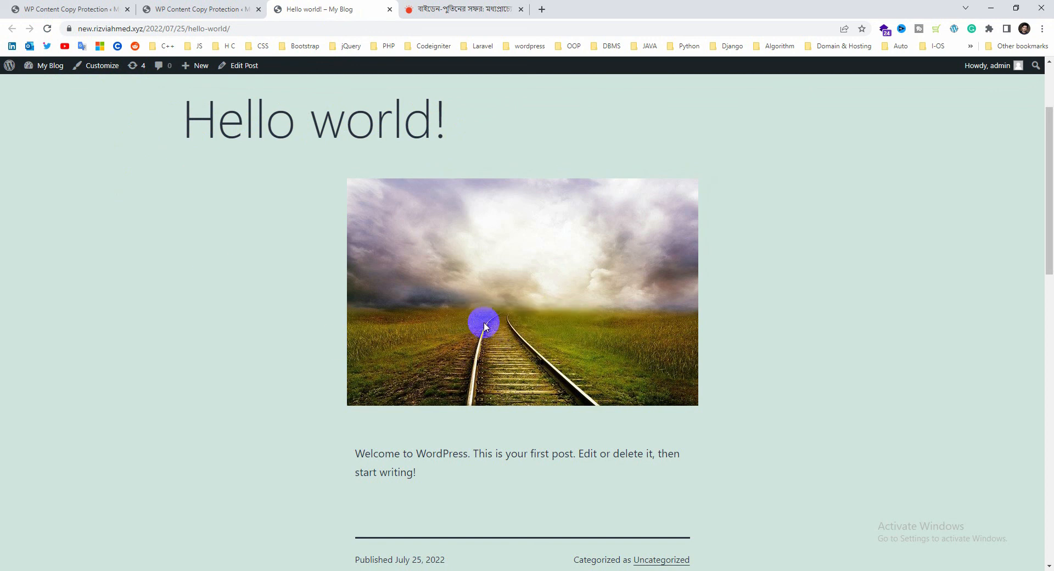
right_click(279, 221)
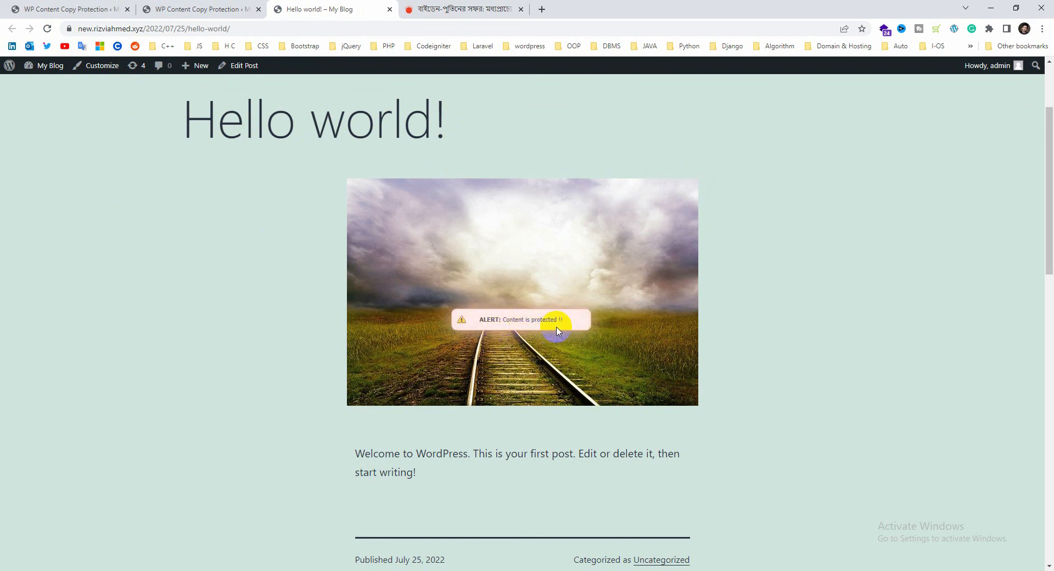
click(418, 331)
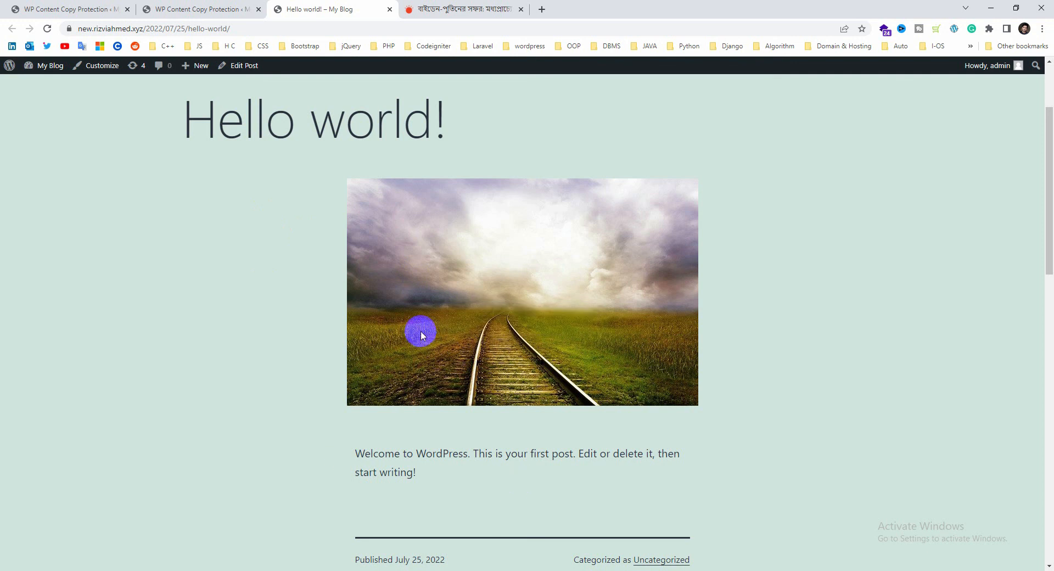
scroll(421, 333, down, 8)
scroll(422, 335, up, 12)
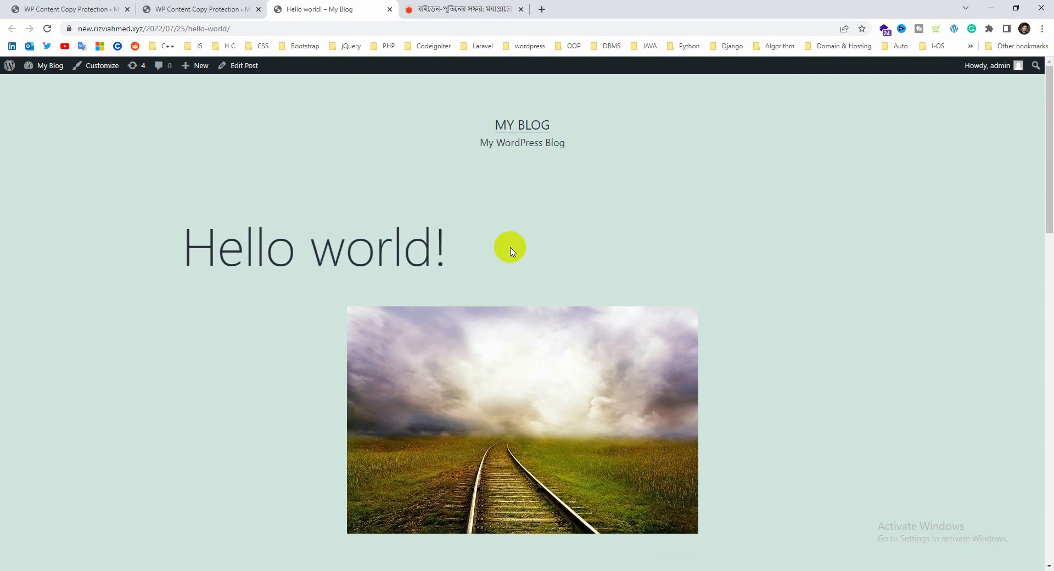
scroll(511, 247, down, 7)
scroll(474, 214, up, 5)
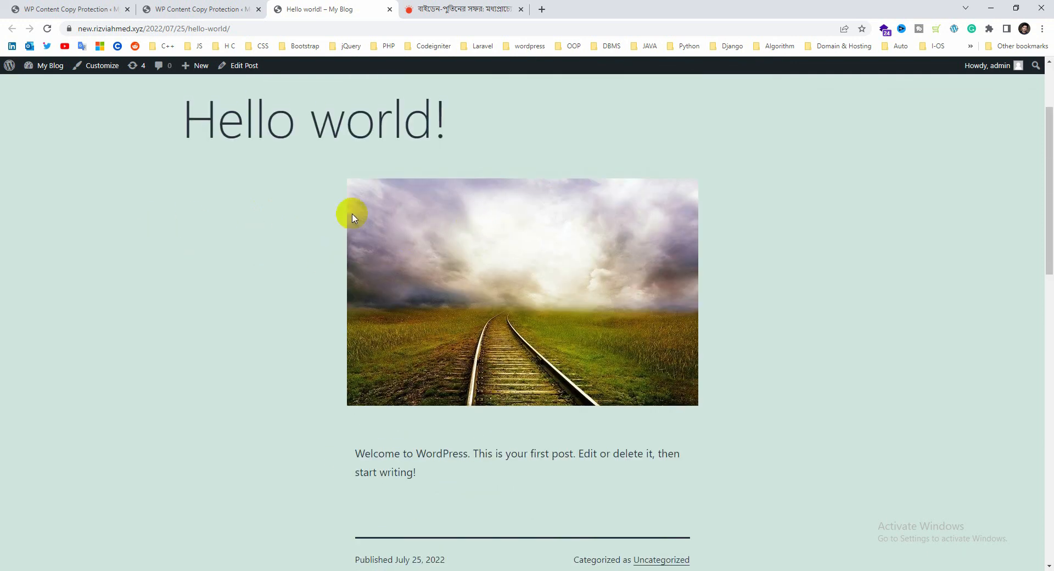